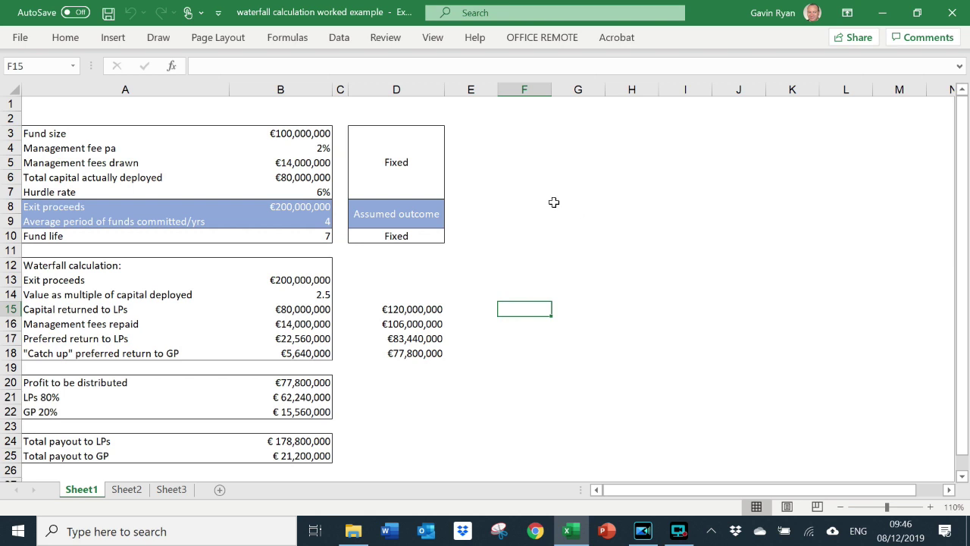
Review the fund inputs in column B from fund size through fund life, including the management fees drawn formula.
click(301, 136)
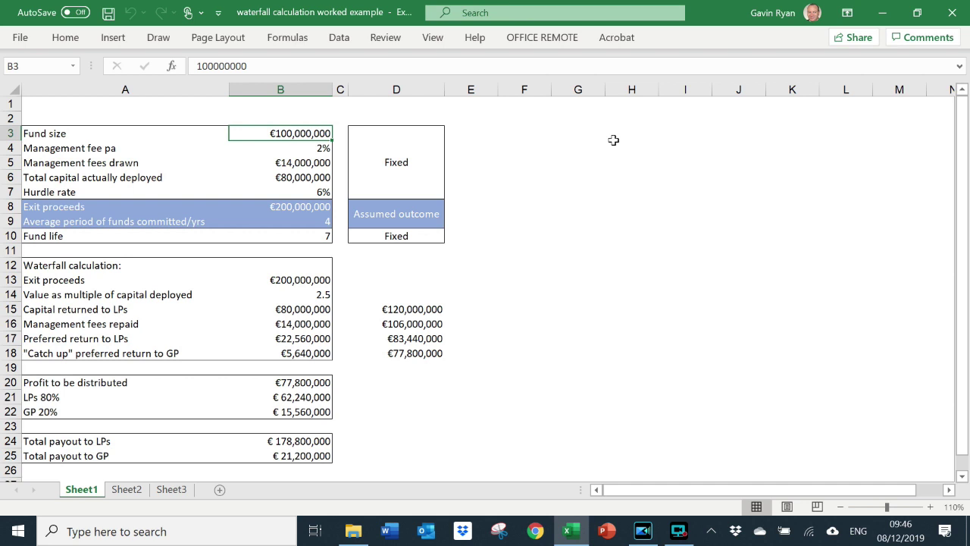
key(Down)
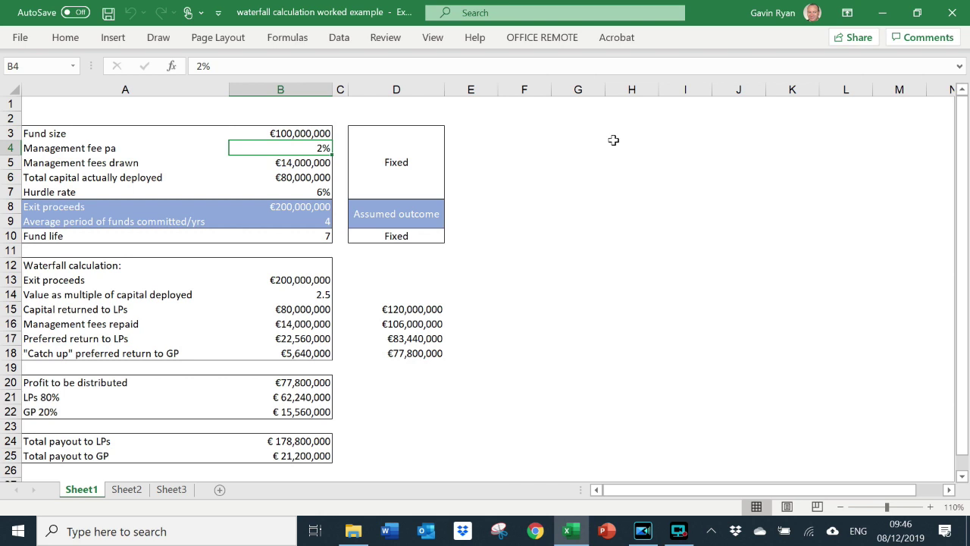
key(Down)
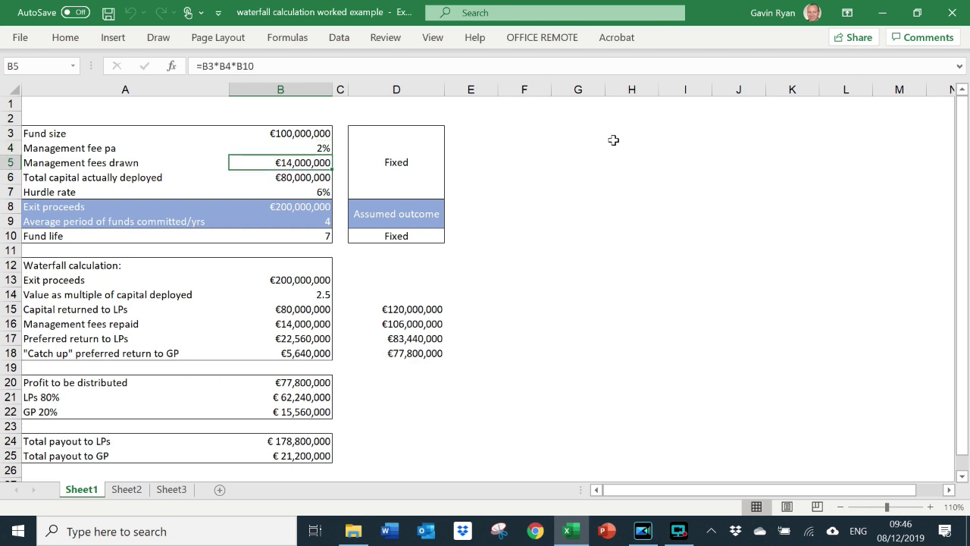
key(Down)
key(Down)
key(Down)
key(Down)
key(Down)
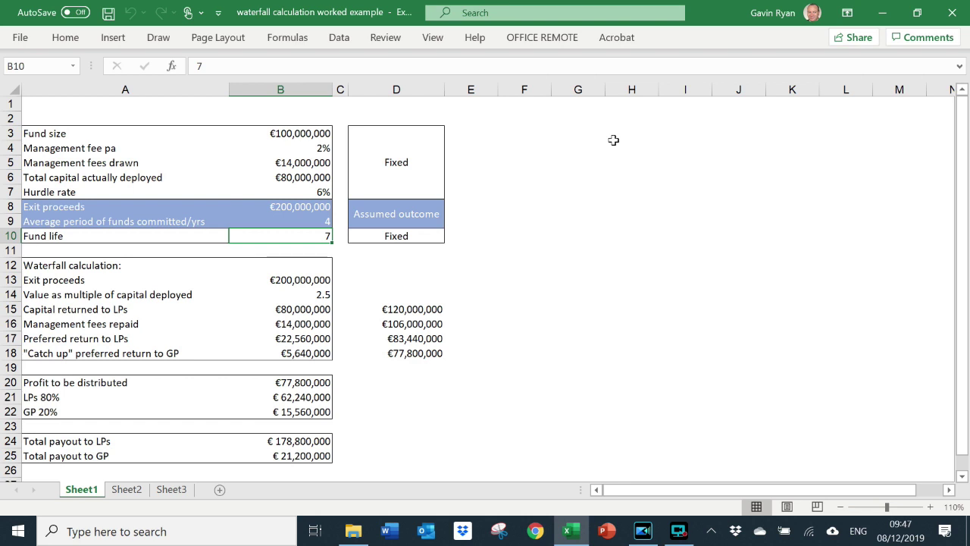
Inspect the hurdle rate in B7 and the total capital actually deployed in B6.
key(Up)
key(Up)
key(Up)
key(Up)
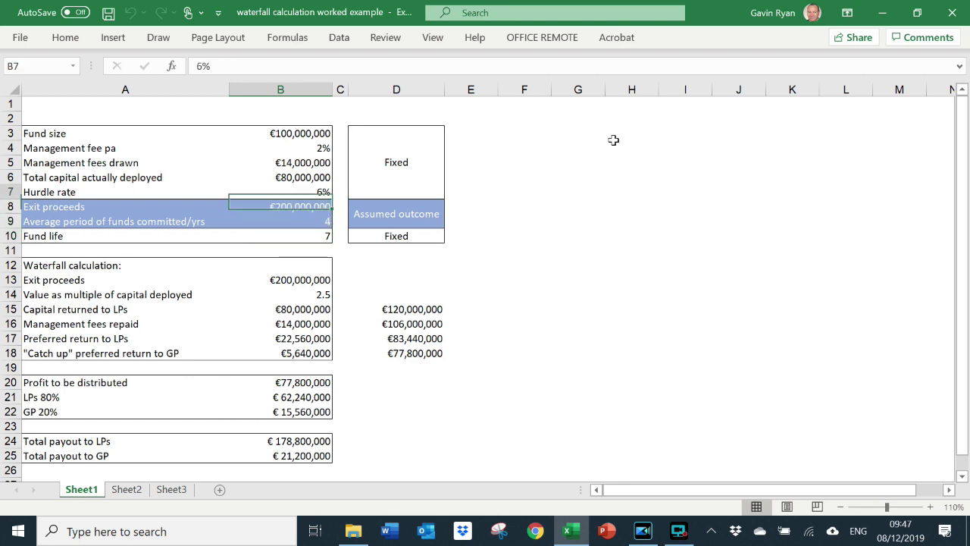
key(Down)
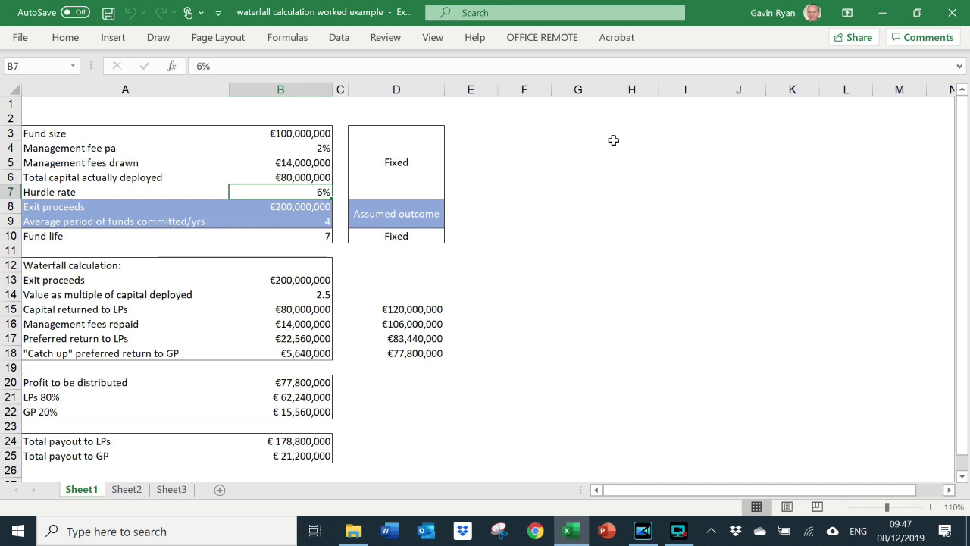
key(Up)
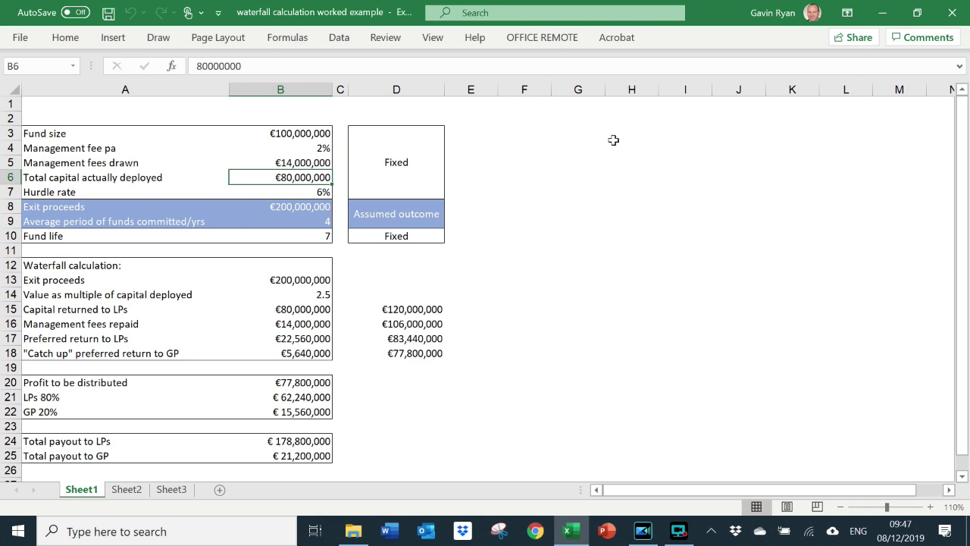
Check the fund life, annual management fee and fund size cells that feed the management fees drawn formula in B5.
key(Down)
key(Down)
key(Down)
key(Down)
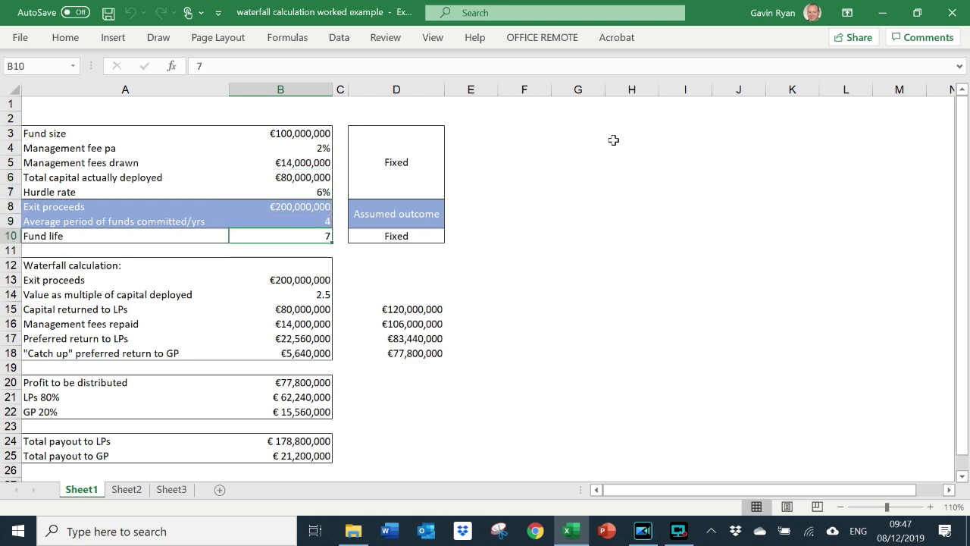
key(Up)
key(Up)
key(Up)
key(Up)
key(Up)
key(Up)
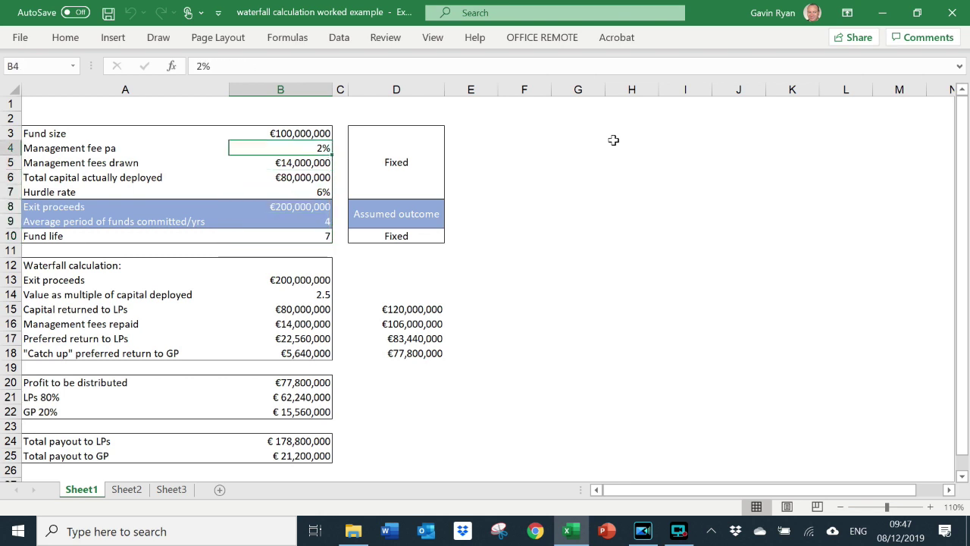
key(Up)
key(Down)
key(Down)
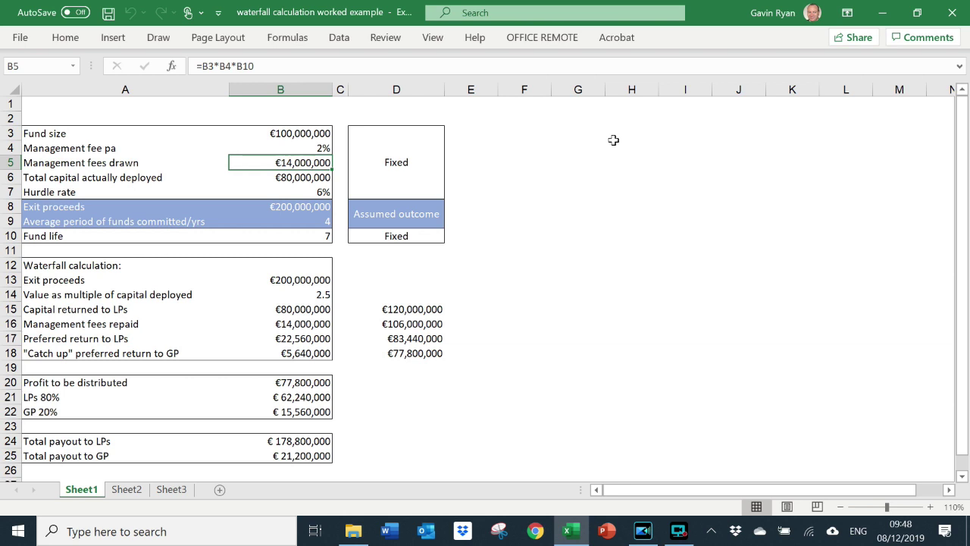
Examine the total capital deployed and the two assumed outcome inputs, average commitment period and exit proceeds.
key(Down)
key(Down)
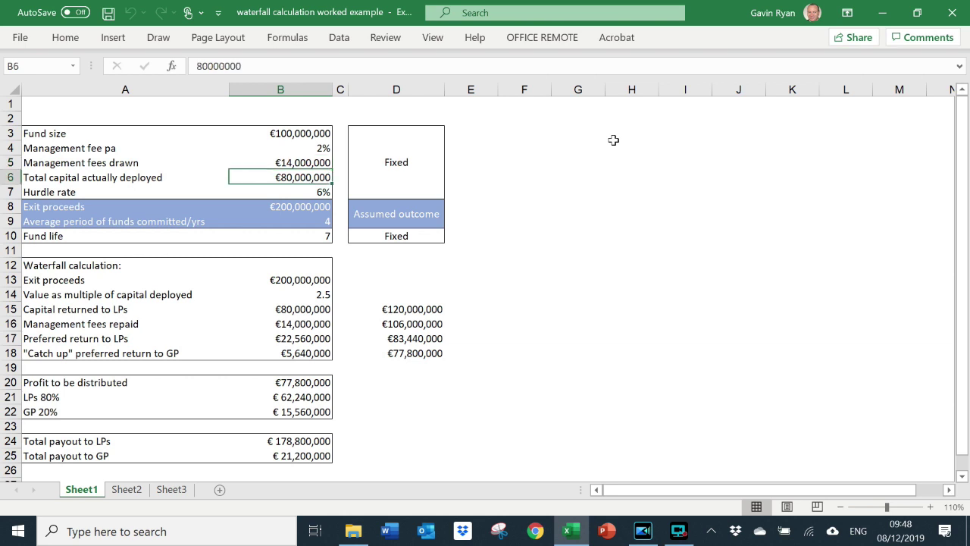
key(Down)
key(Down)
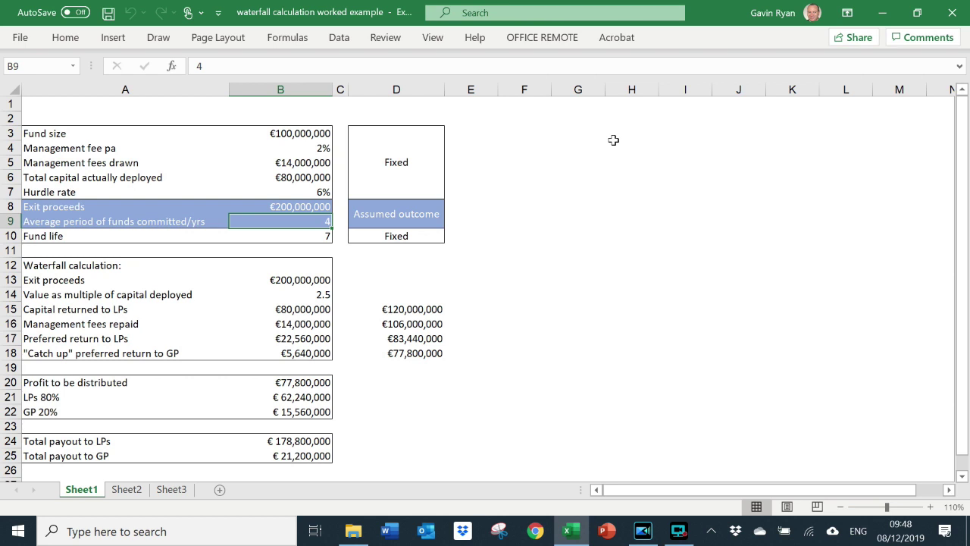
key(shift+Return)
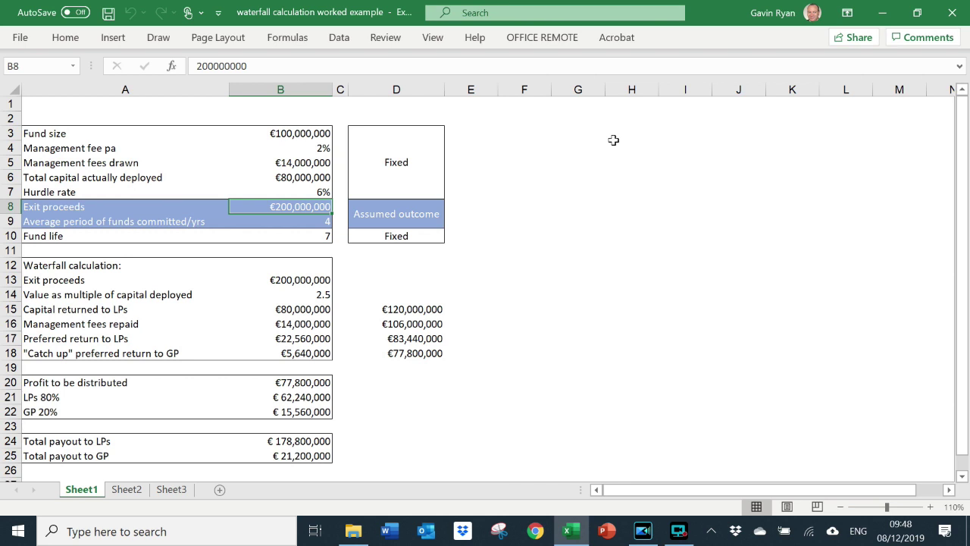
Inspect the waterfall's exit proceeds in B13 and the formula for value as multiple of capital deployed in B14.
key(Down)
key(Down)
key(Down)
key(Down)
key(Down)
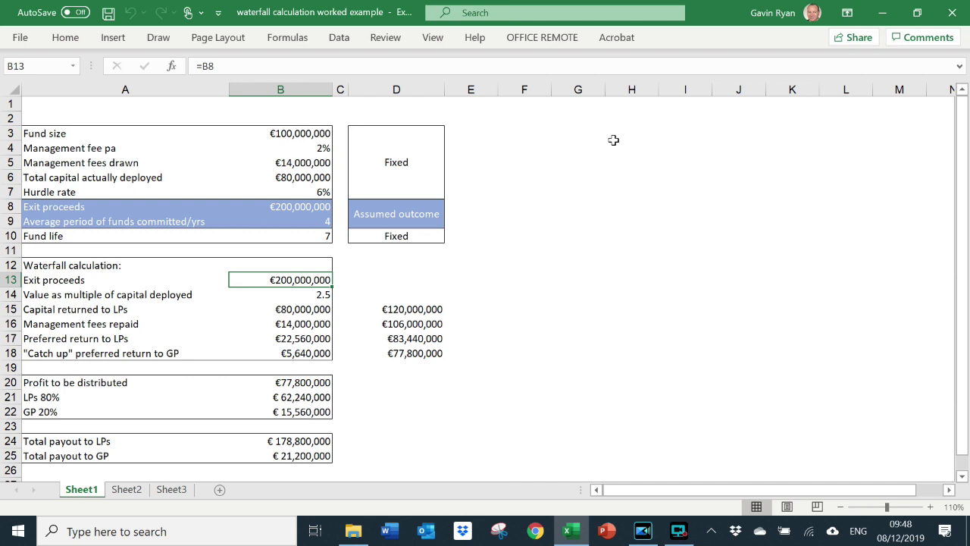
key(Down)
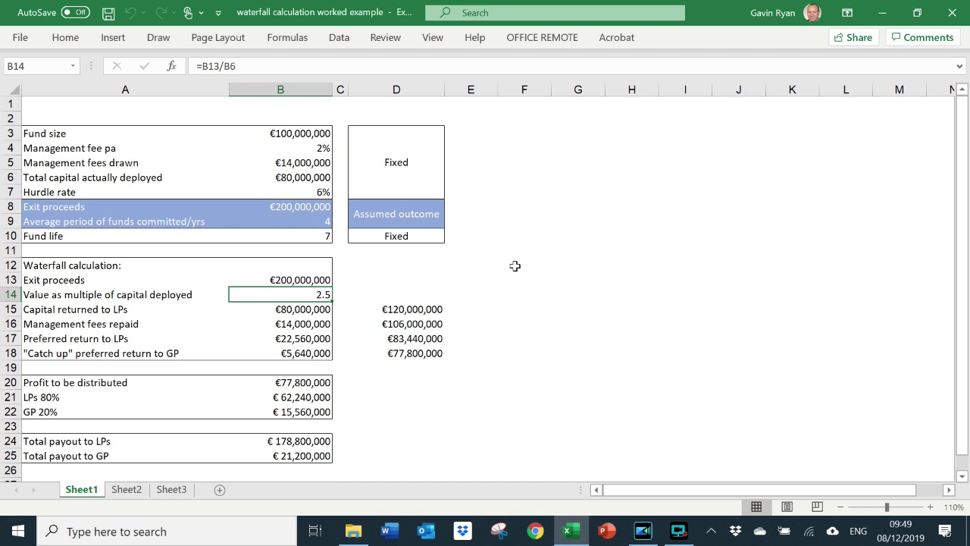
Examine the capital returned to LPs in B15 and the formula for the remaining proceeds in D15.
key(Down)
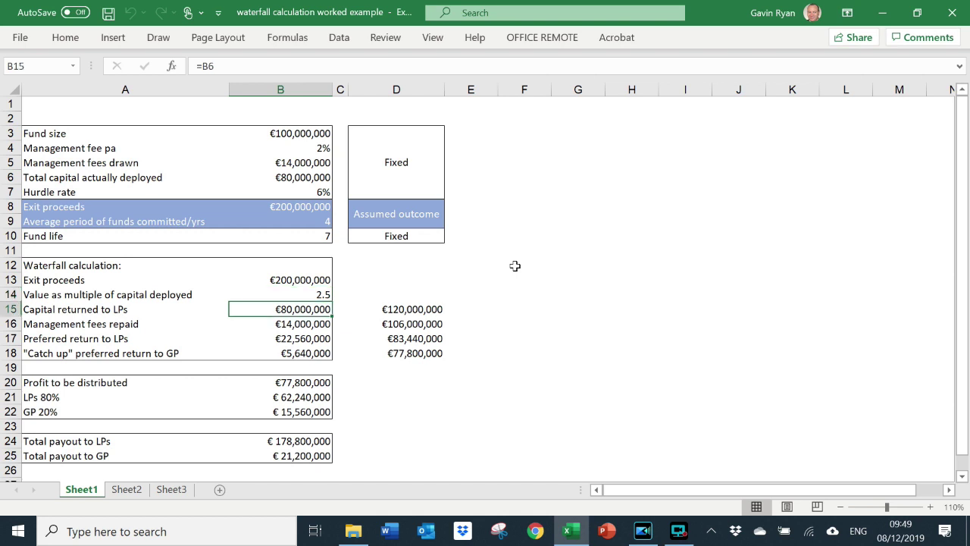
key(Right)
key(Right)
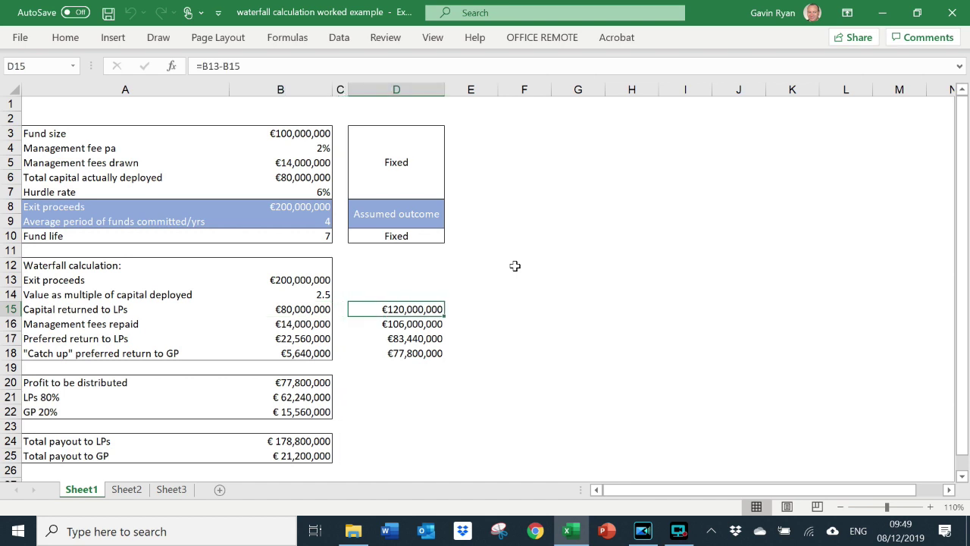
key(Left)
key(Left)
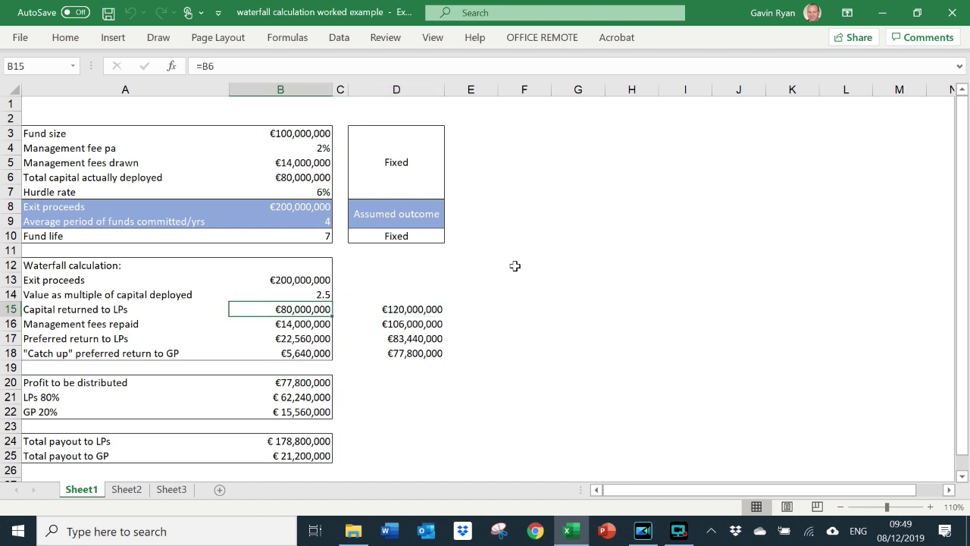
Examine the management fees repaid in B16 and the formula for the remaining proceeds in D16.
key(Down)
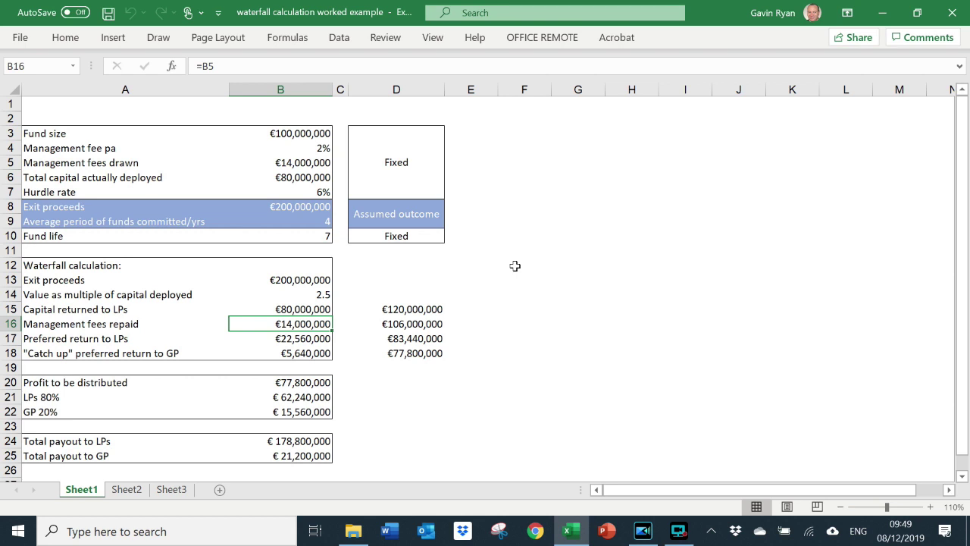
key(Right)
key(Right)
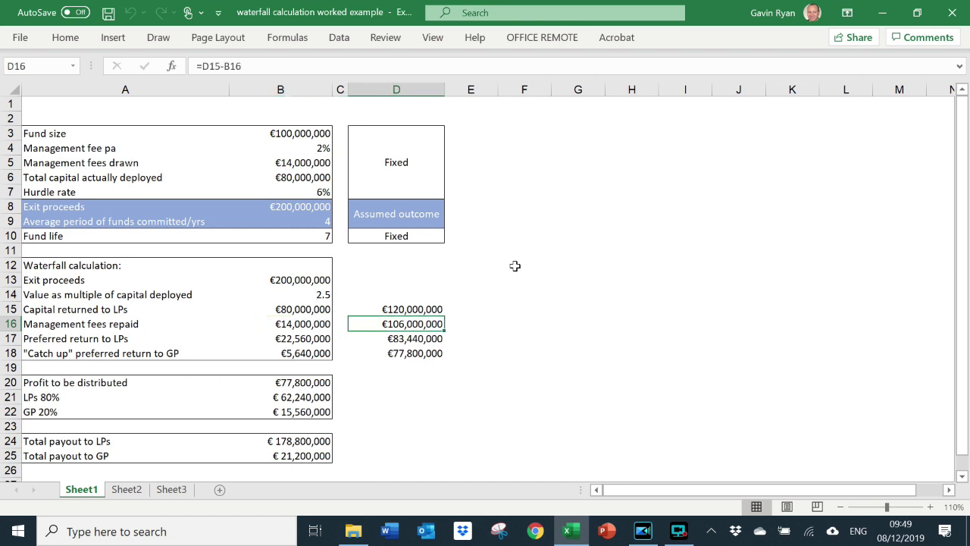
key(Left)
key(Left)
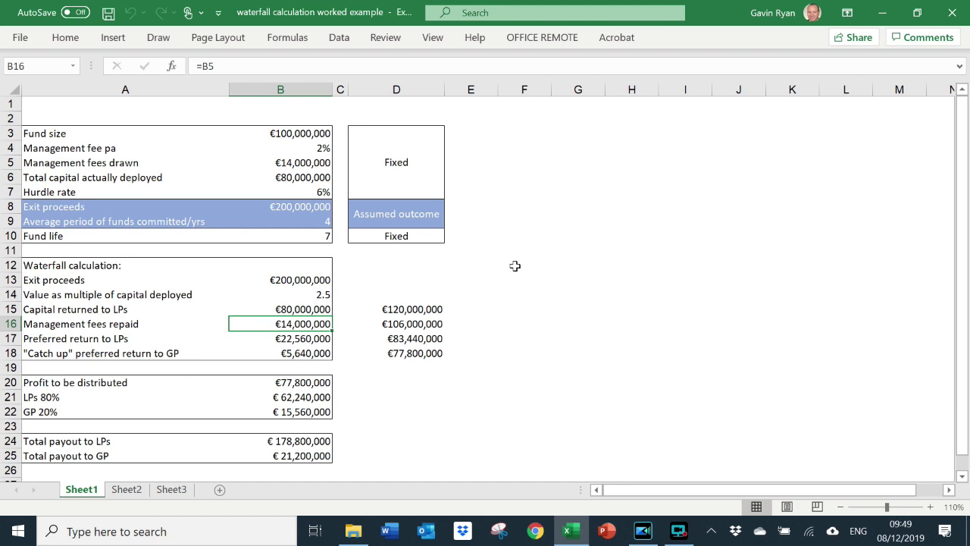
Revisit the total capital deployed input in B6 as part of the basis for the LPs' preferred return.
key(Up)
key(Up)
key(Up)
key(Up)
key(Up)
key(Up)
key(Up)
key(Up)
key(Up)
key(Up)
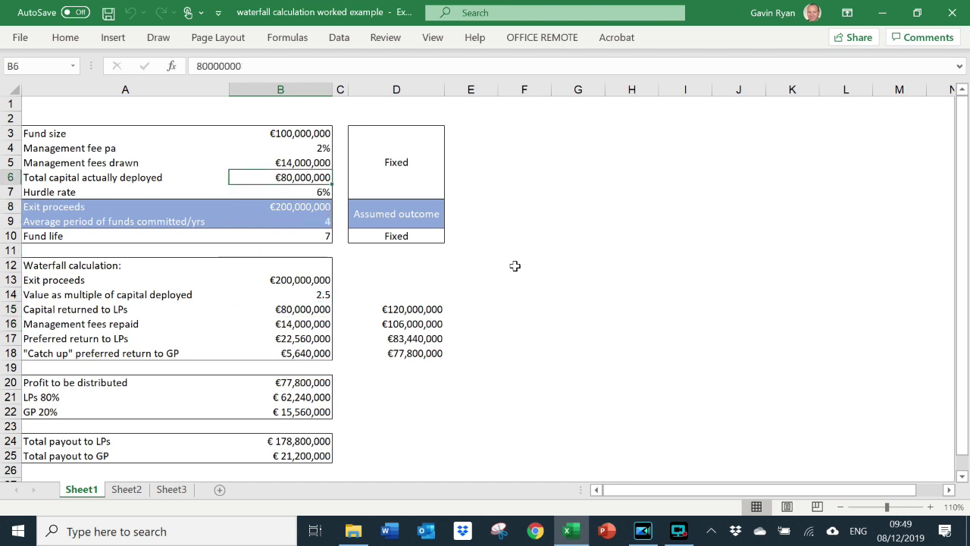
Examine the preferred return to LPs formula in B17 and the remaining proceeds formula in D17.
key(Down)
key(Down)
key(Down)
key(Down)
key(Down)
key(Down)
key(Down)
key(Down)
key(Down)
key(Down)
key(Down)
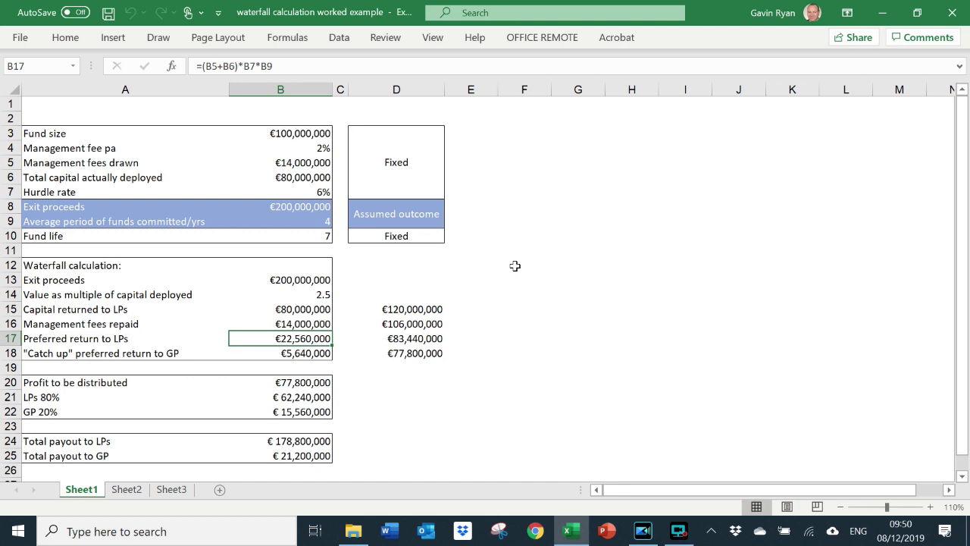
key(Right)
key(Right)
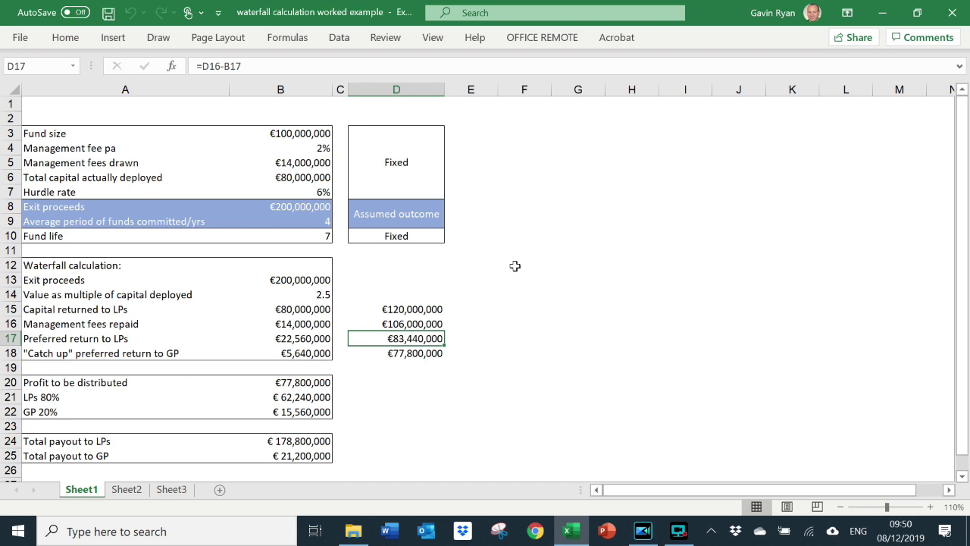
key(Left)
key(Left)
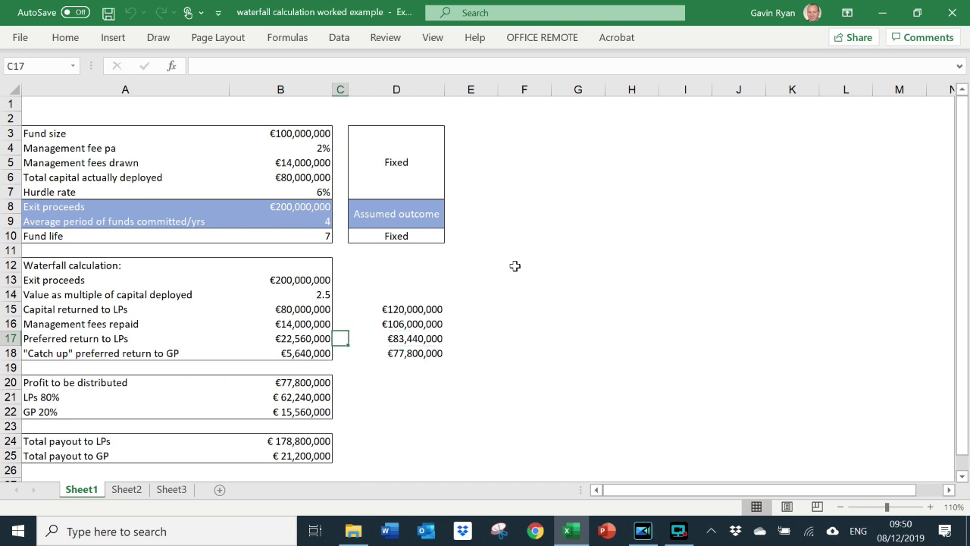
Compare the GP "catch up" formula in B18 with the LPs' preferred return, and inspect the remaining proceeds in D18.
key(Down)
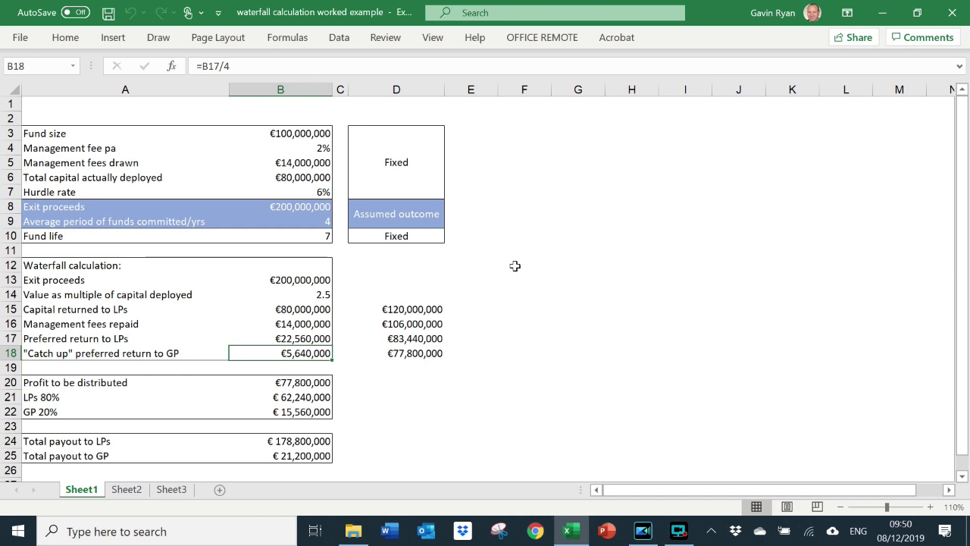
key(Up)
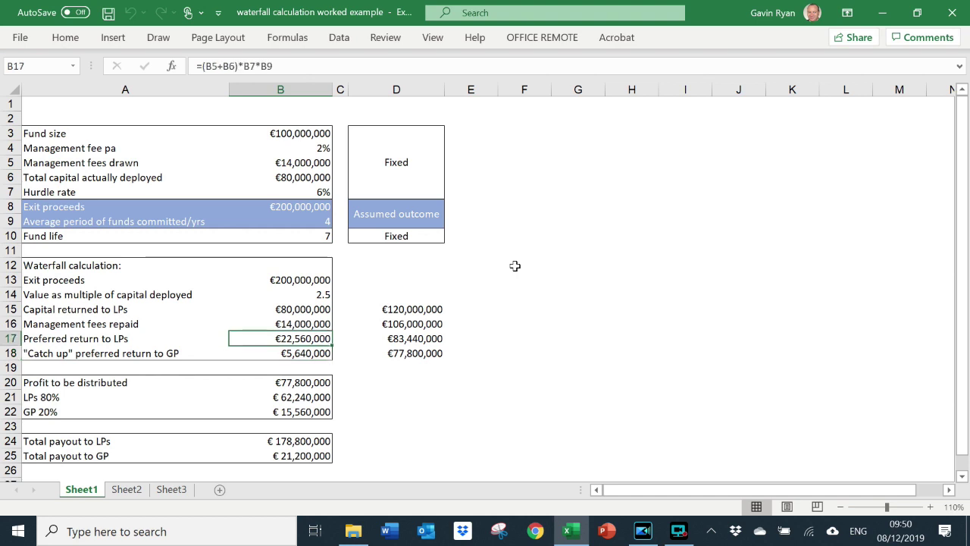
key(Down)
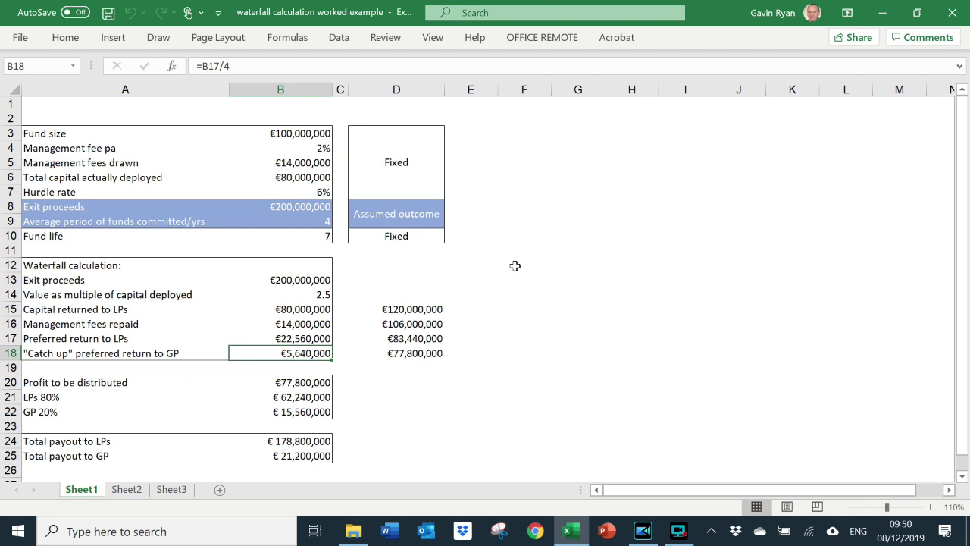
key(Right)
key(Right)
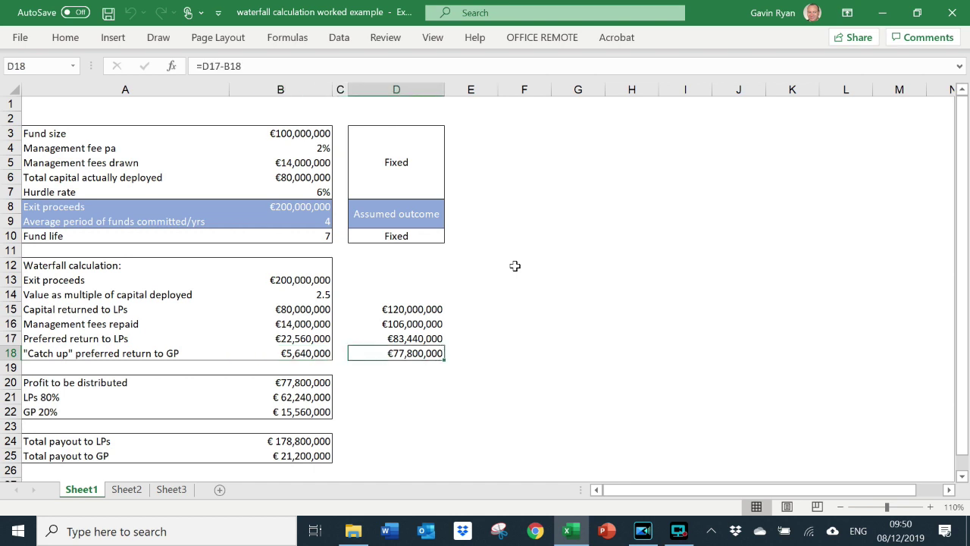
key(Left)
key(Left)
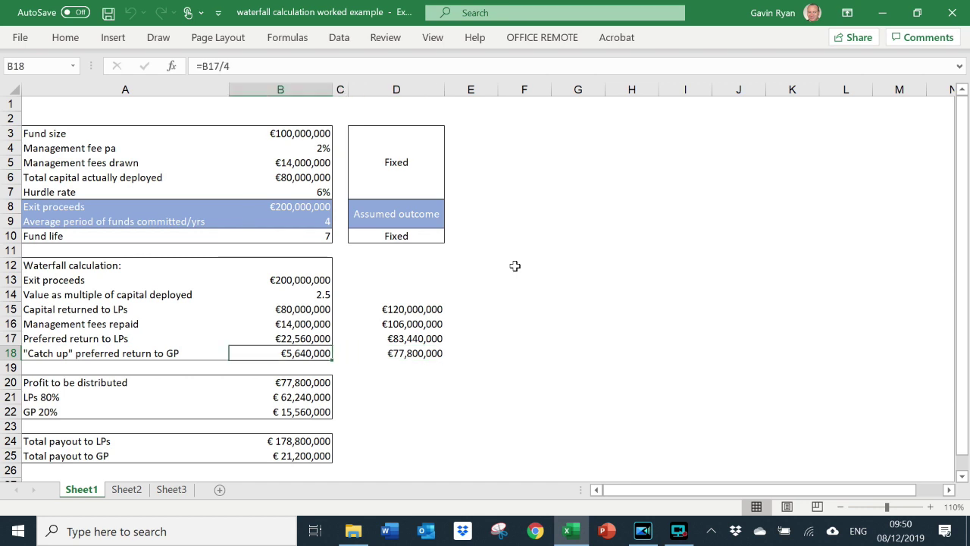
Examine the profit to be distributed in B20 and its 80% LP and 20% GP split formulas.
key(Down)
key(Down)
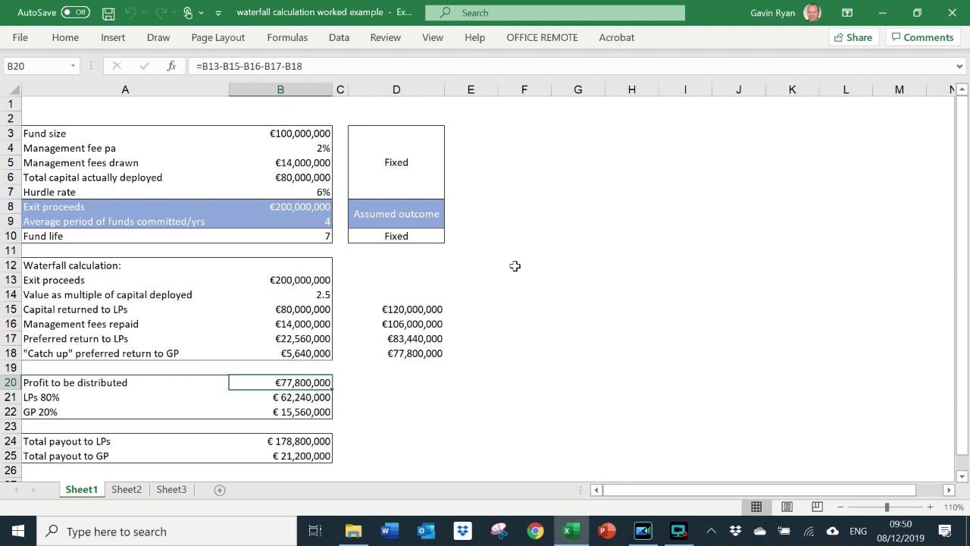
key(Down)
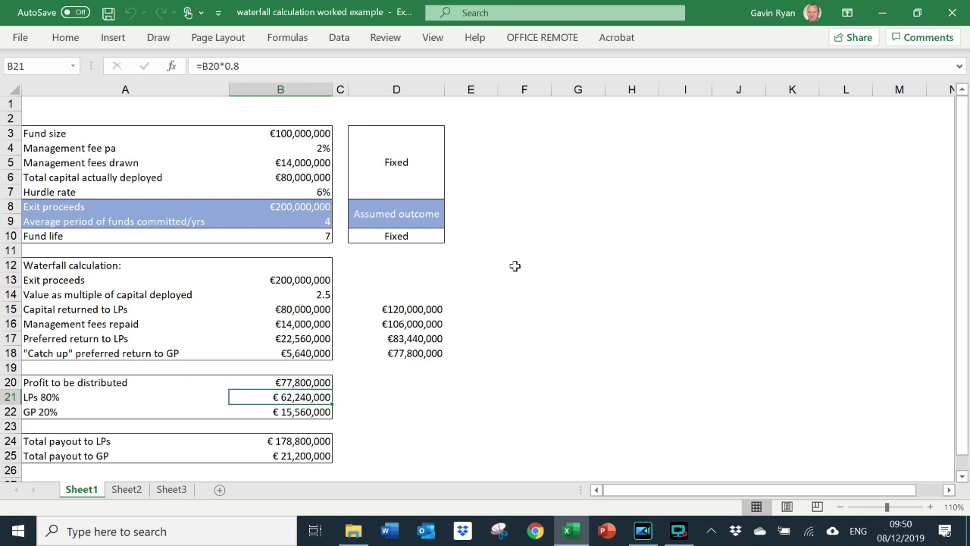
key(Down)
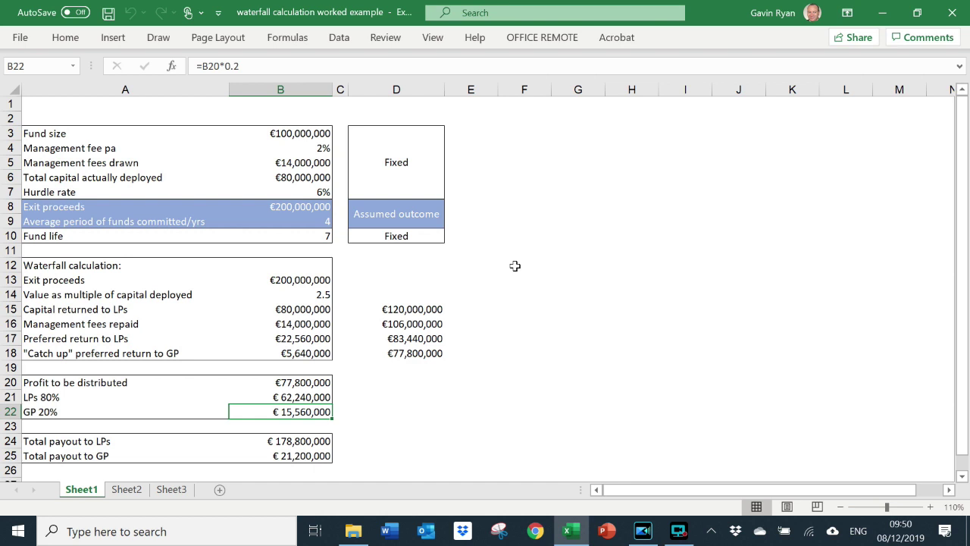
Inspect the formulas for the total payout to LPs in B24 and to the GP in B25.
key(Down)
key(Down)
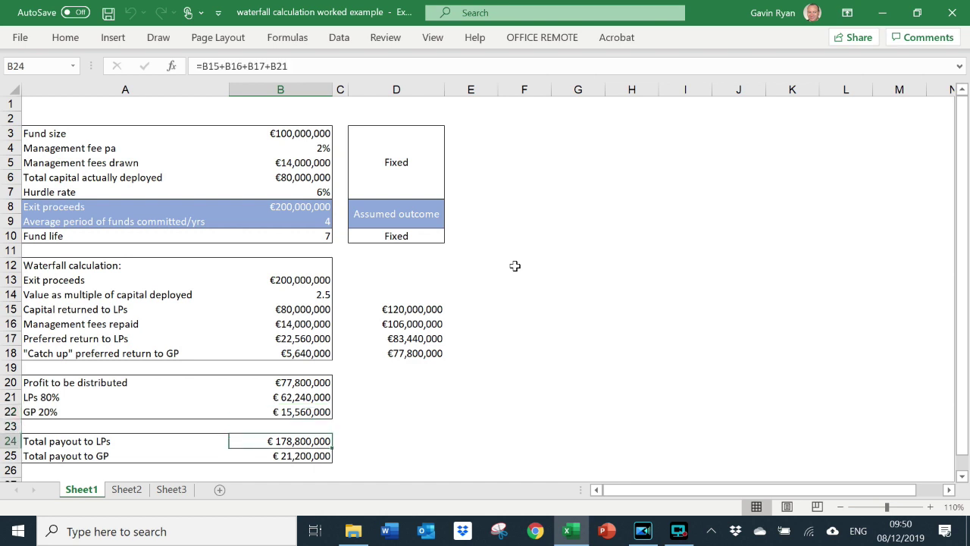
key(Down)
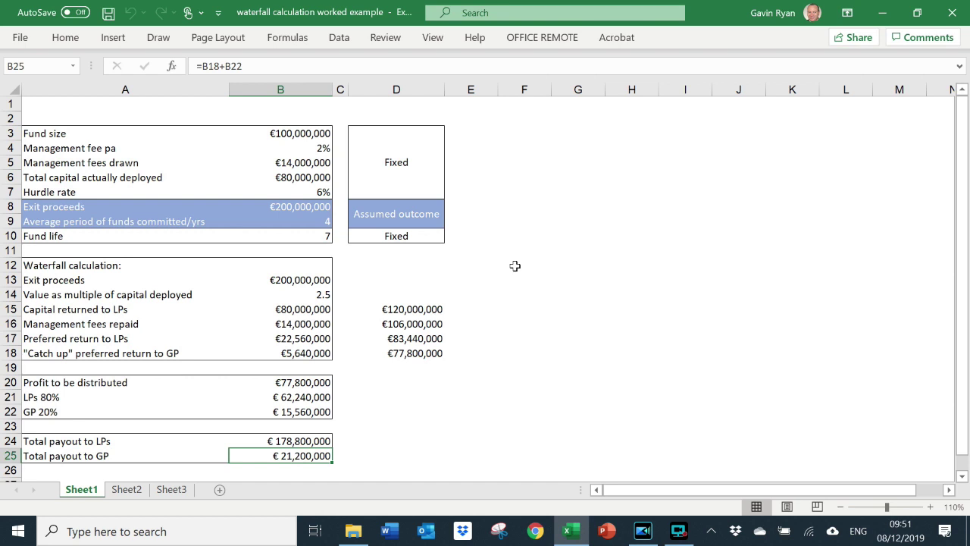
Set the assumed exit proceeds in B8 to €150,000,000.
click(310, 279)
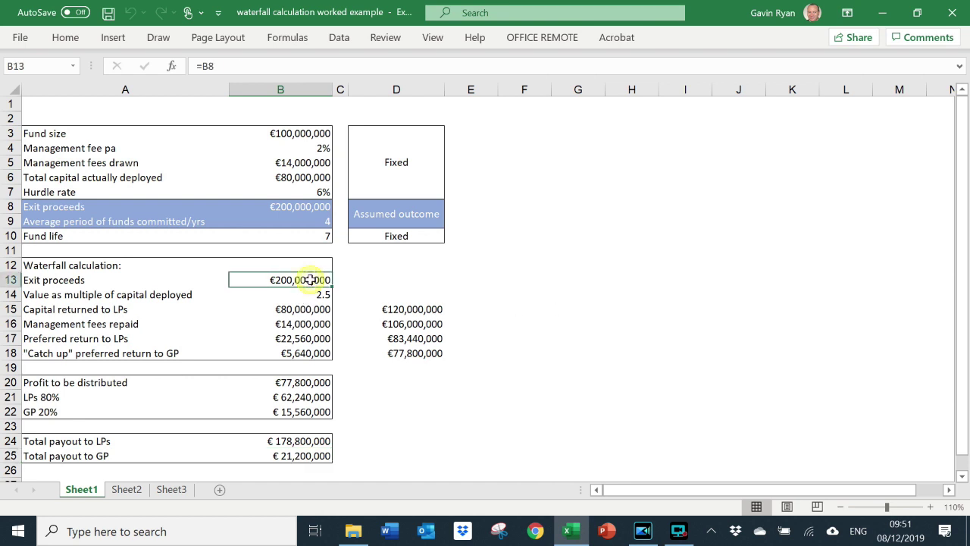
click(312, 208)
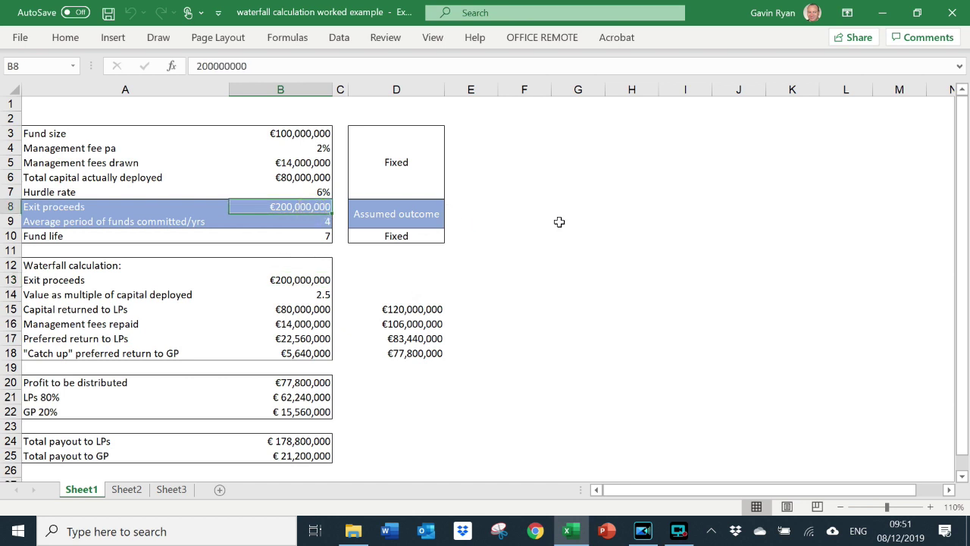
text(150)
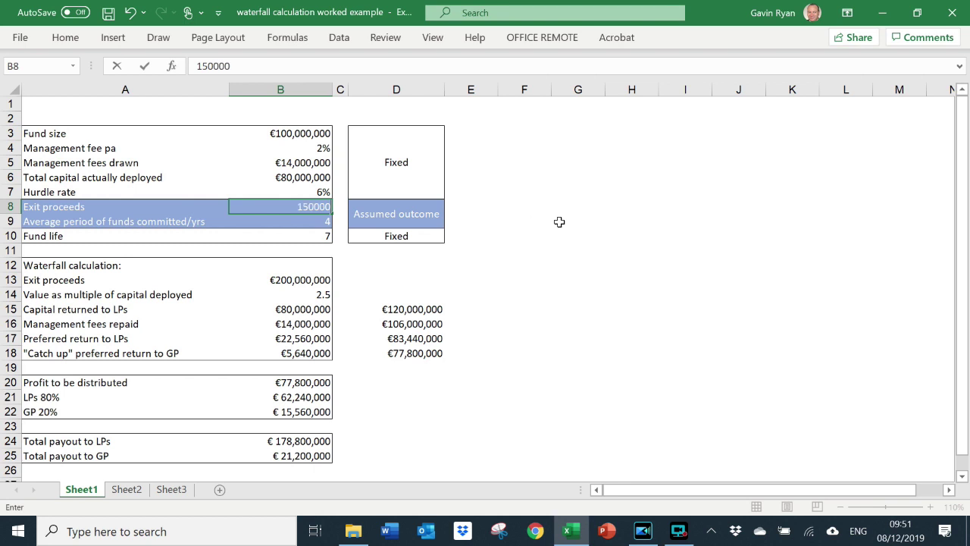
text(000)
key(Return)
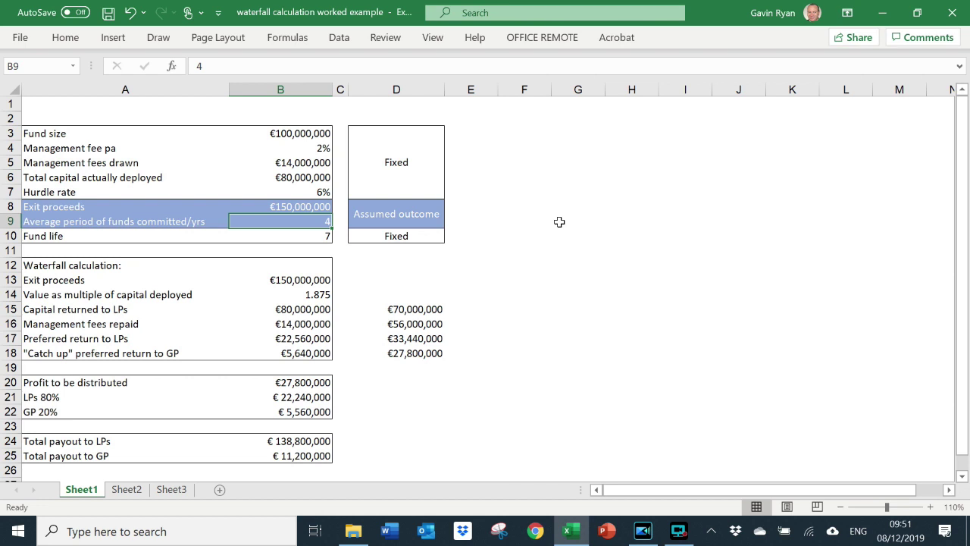
Review the waterfall at the €150,000,000 exit, from capital returned to LPs in B15 down to the total payouts in B24 and B25.
click(321, 311)
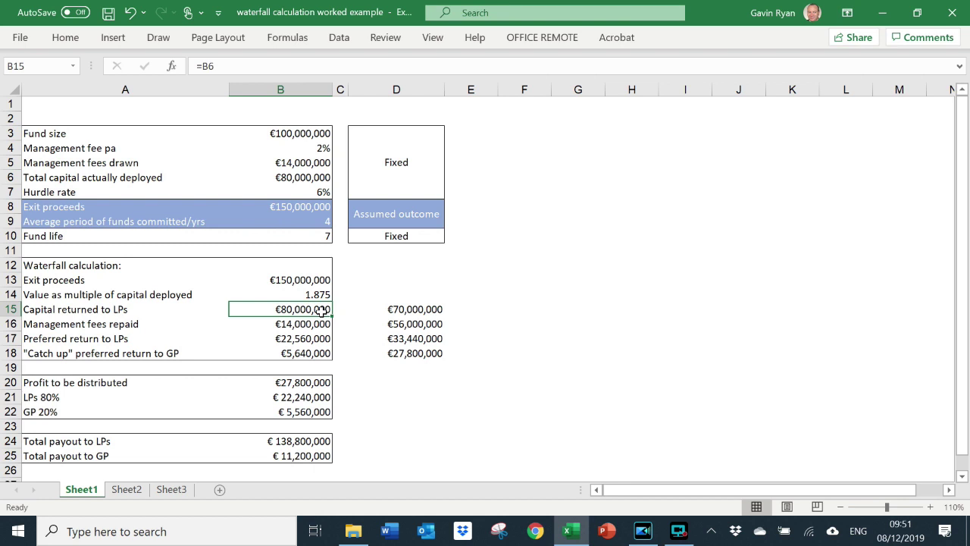
key(Down)
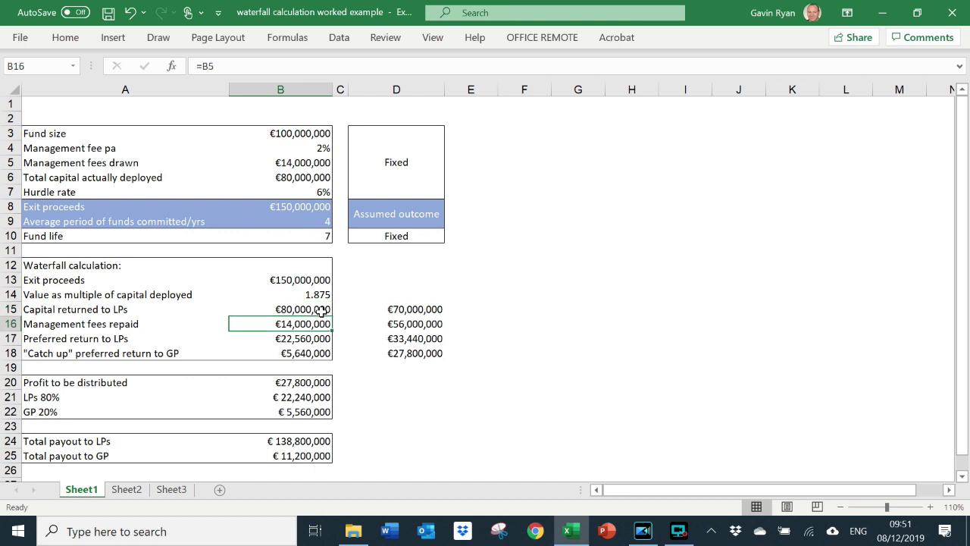
key(Down)
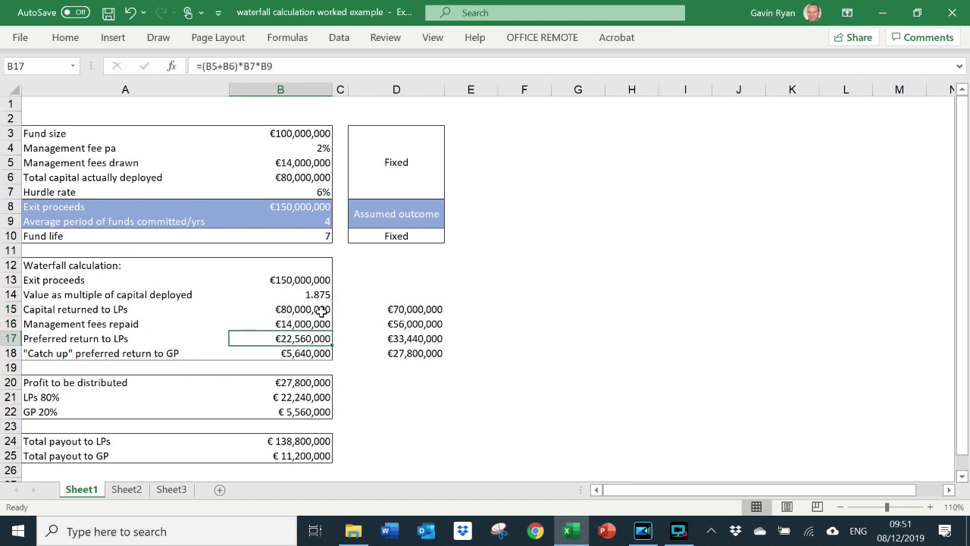
key(Down)
key(Down)
key(Down)
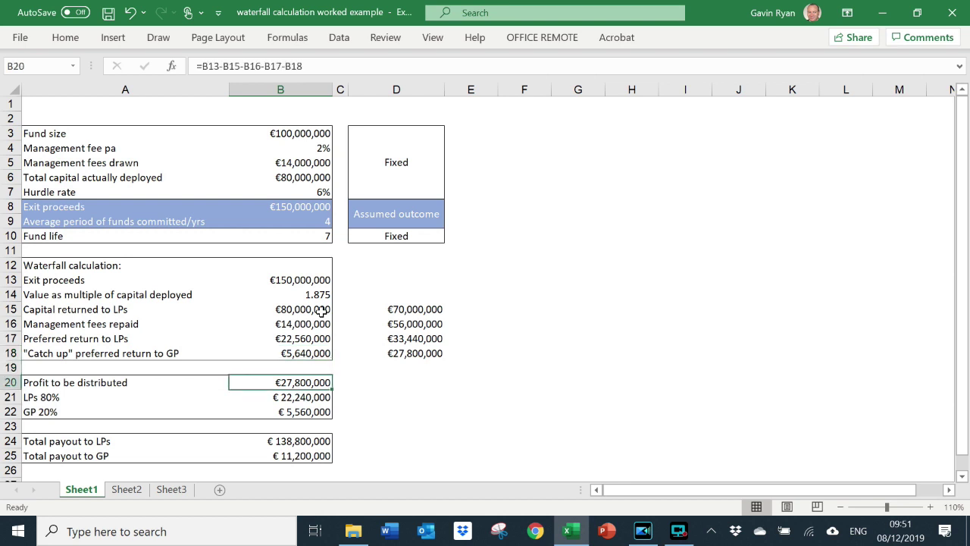
key(Down)
key(Down)
key(Down)
key(Down)
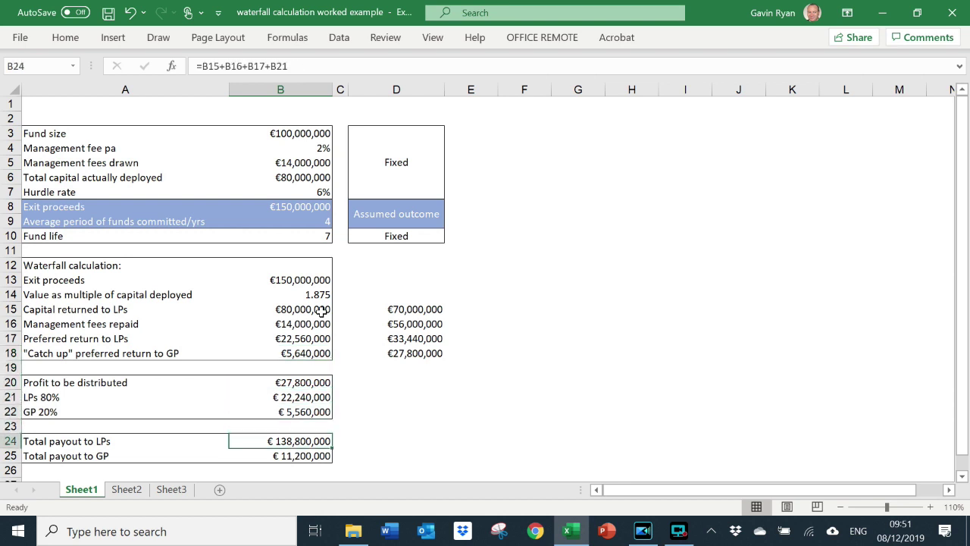
key(Down)
Set the assumed exit proceeds in B8 to €100,000,000.
key(Up)
key(Up)
key(Up)
key(Up)
key(Up)
key(Up)
key(Up)
key(Up)
key(Up)
key(Up)
key(Up)
key(Up)
key(Up)
key(Up)
key(Up)
key(Up)
key(Up)
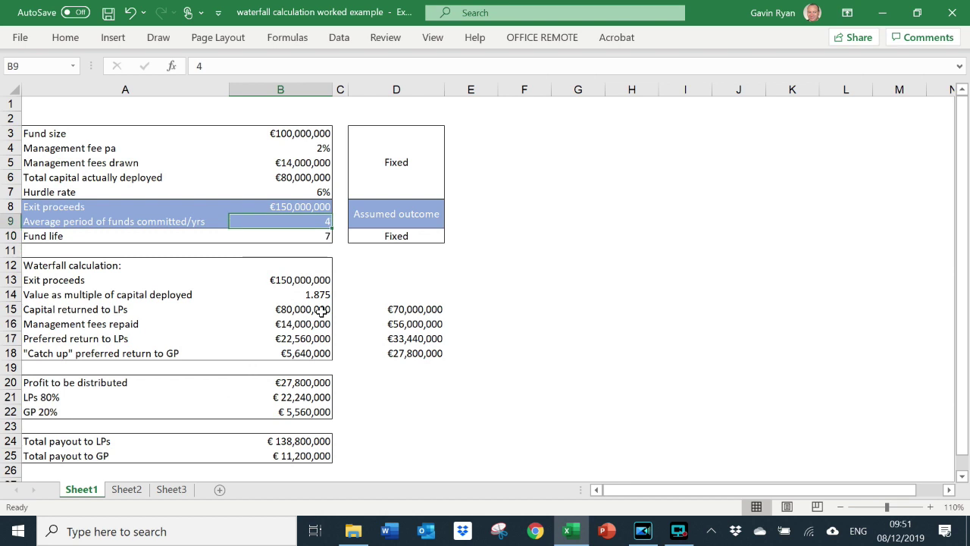
text(100)
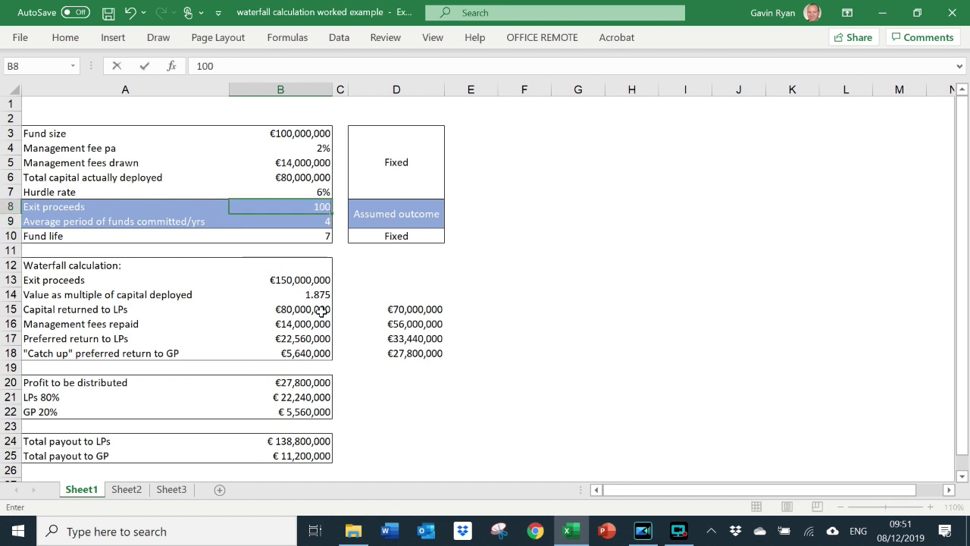
text(,000,000)
key(Return)
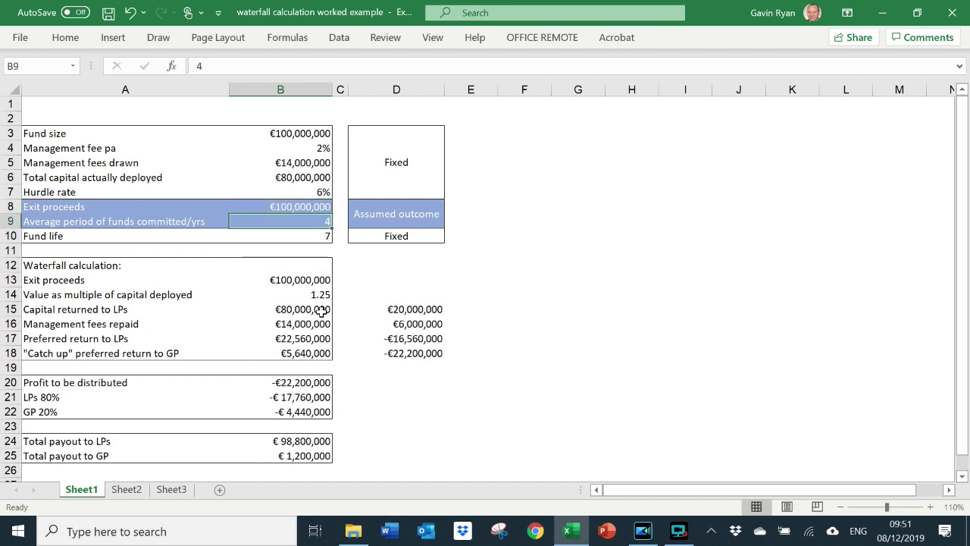
Examine the capital returned, management fees repaid and preferred return to LPs in B15 to B17 against the remaining proceeds in column D.
key(Down)
key(Down)
key(Down)
key(Down)
key(Down)
key(Down)
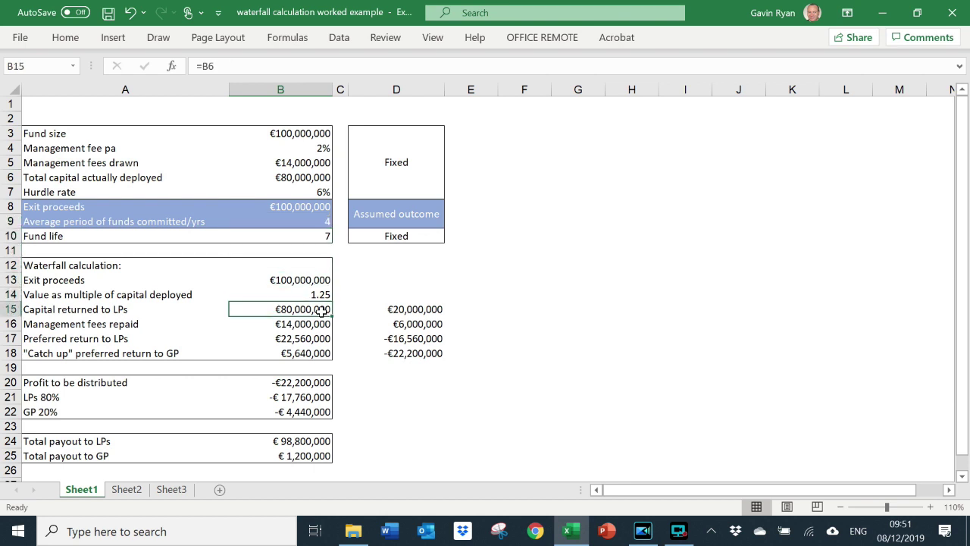
key(Down)
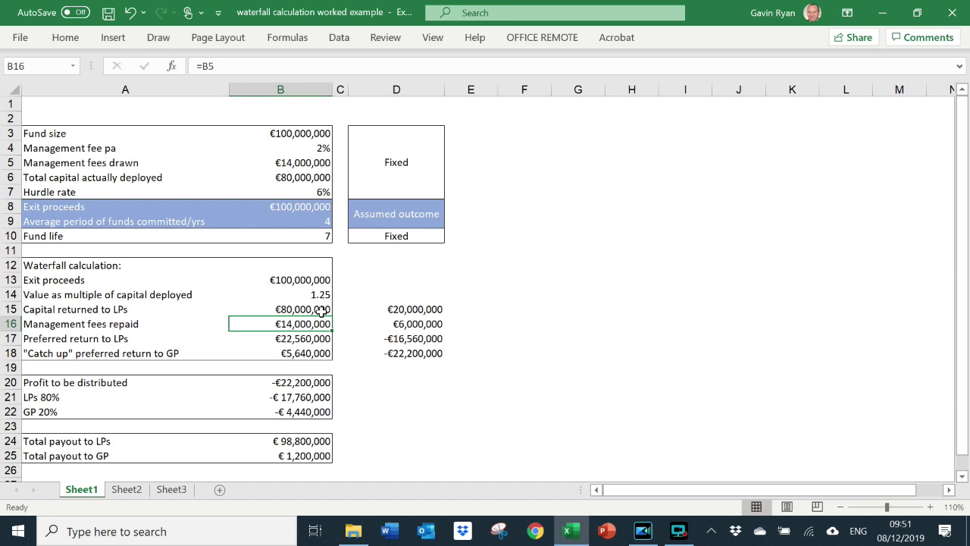
key(Down)
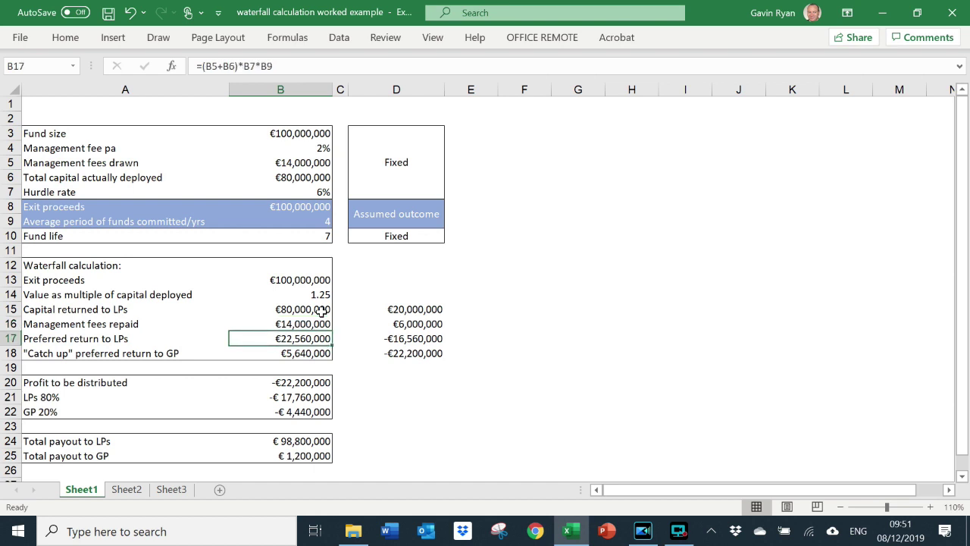
key(Right)
key(Right)
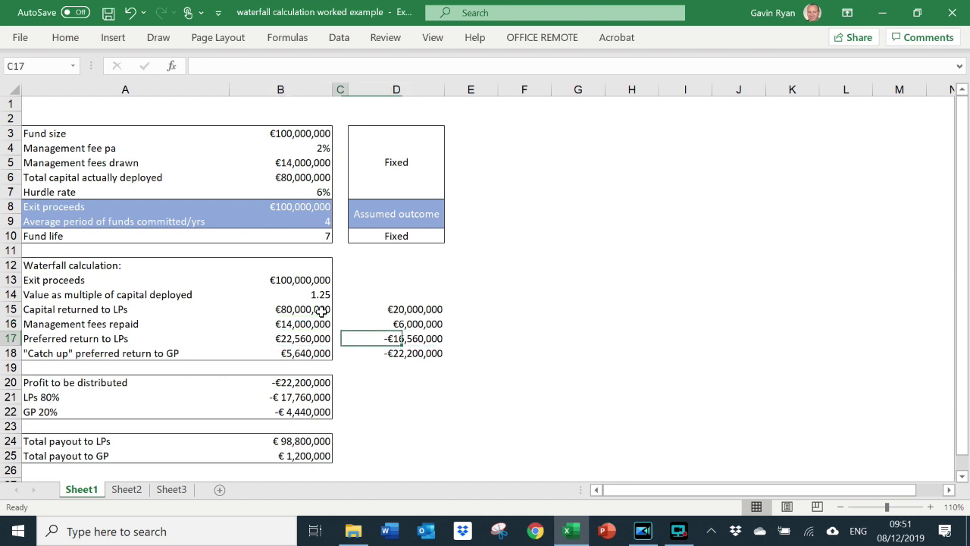
key(Left)
key(Left)
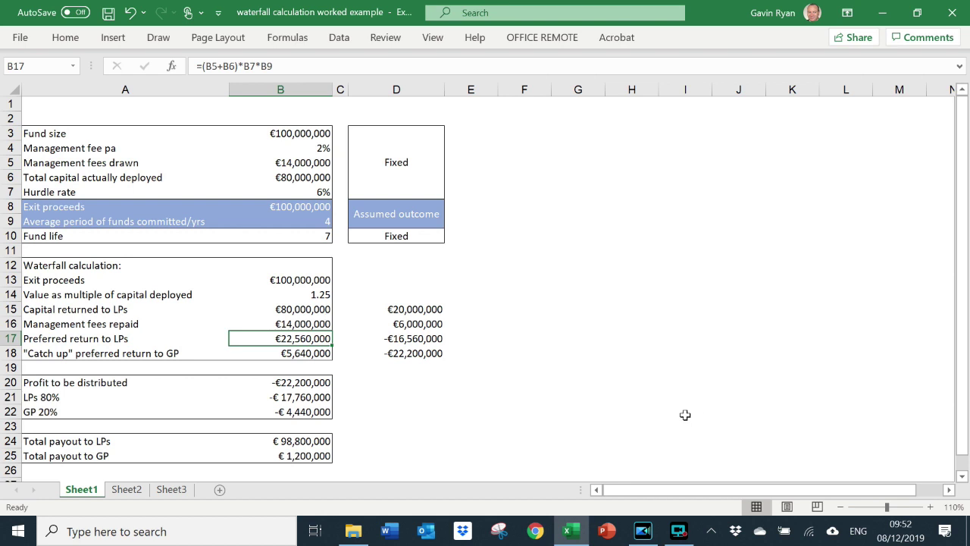
click(678, 531)
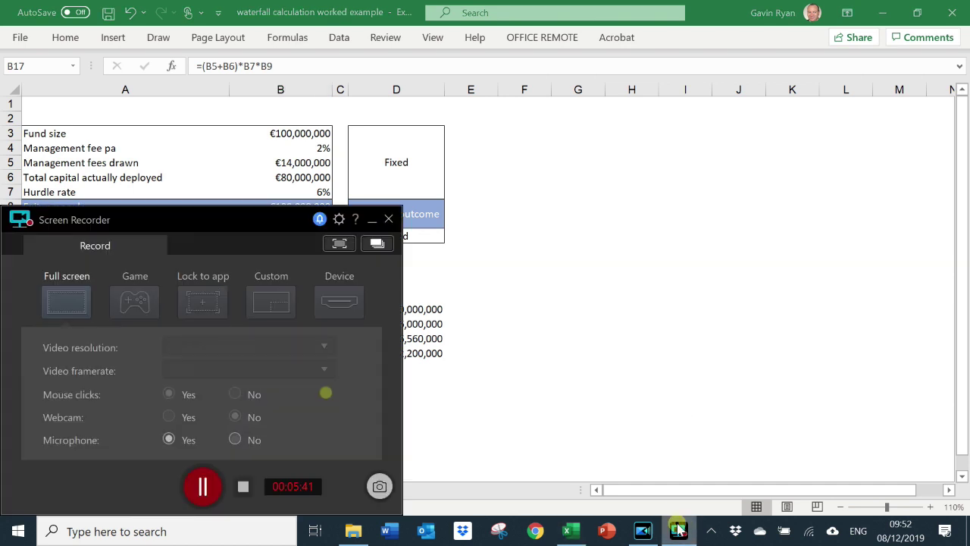